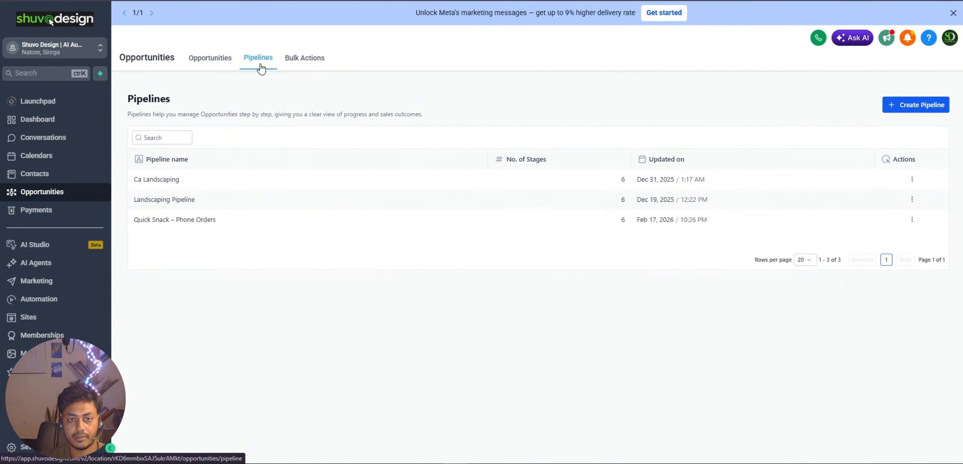
Start a new pipeline and name it Roofing Business
{"action": "left_click", "coordinate": [928, 104]}
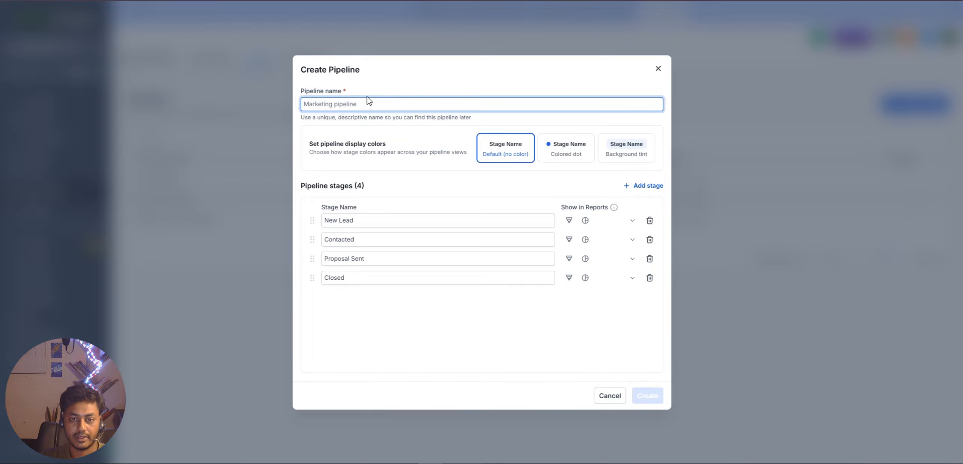
{"action": "type", "text": "Roofing"}
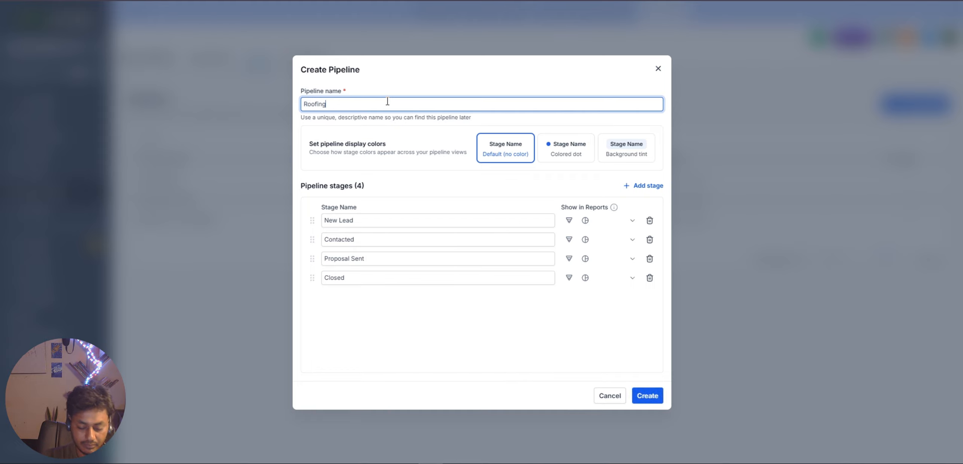
{"action": "type", "text": " Business"}
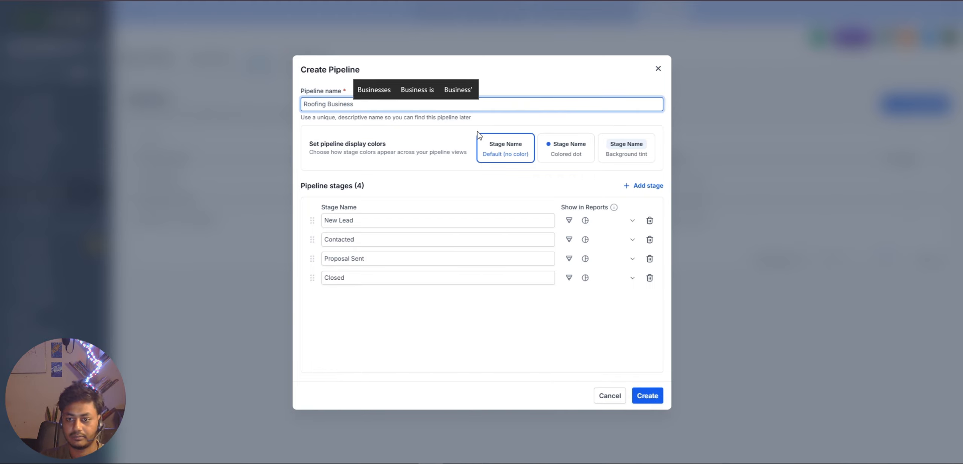
{"action": "left_click", "coordinate": [551, 128]}
{"action": "double_click", "coordinate": [389, 222]}
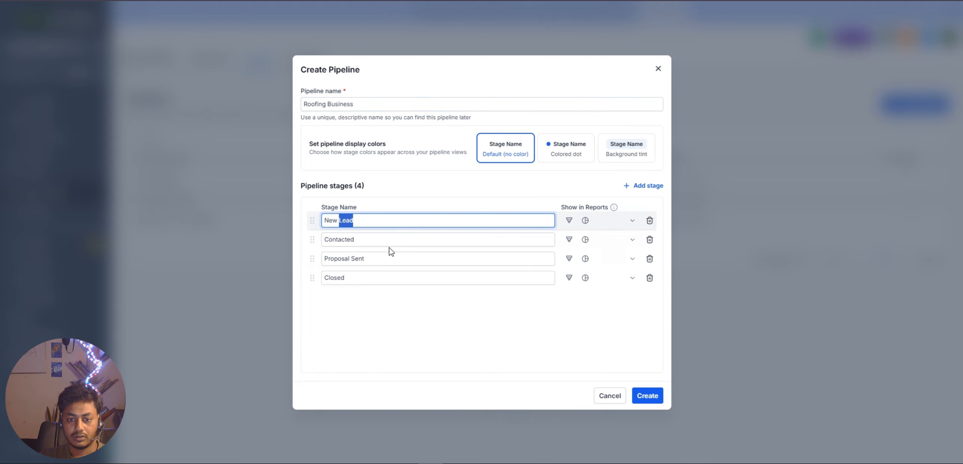
{"action": "double_click", "coordinate": [361, 237]}
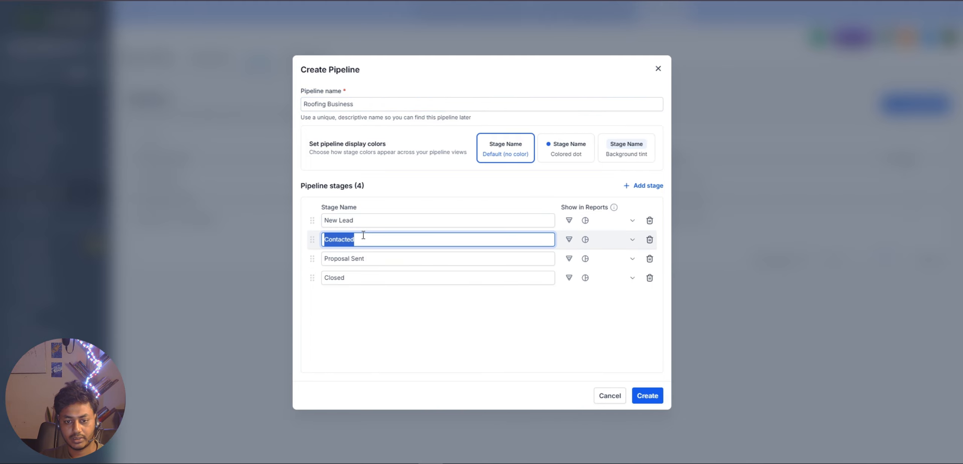
Copy Inspection Scheduled from the Online Notepad stage list and replace the Proposal Sent stage name with it
{"action": "key", "text": "ctrl+Tab"}
{"action": "left_click", "coordinate": [258, 133]}
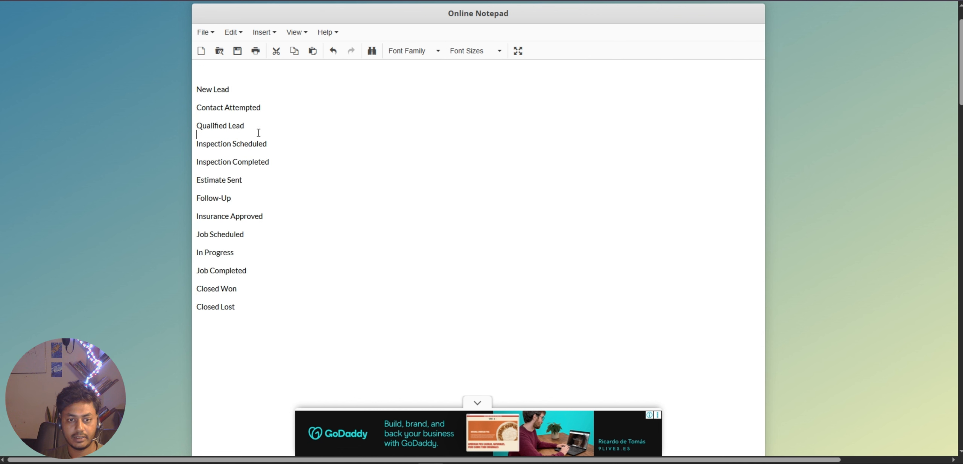
{"action": "left_click_drag", "start_coordinate": [180, 131], "coordinate": [179, 123]}
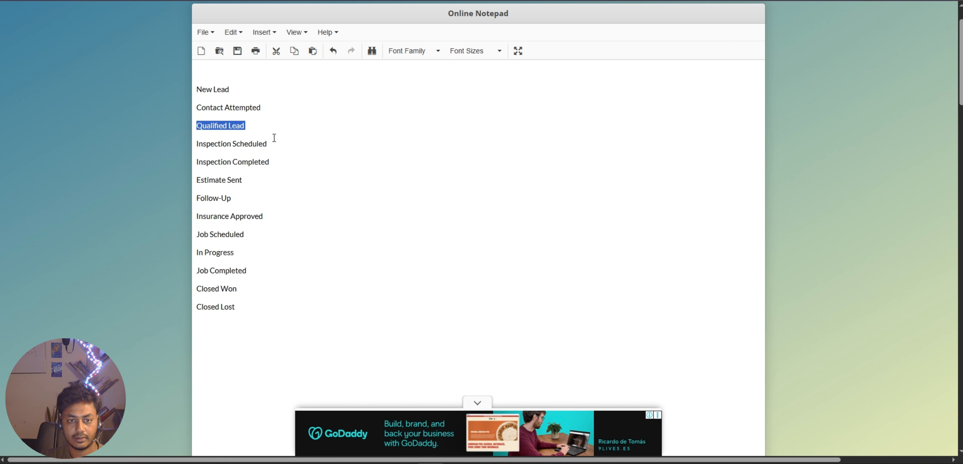
{"action": "left_click_drag", "start_coordinate": [275, 141], "coordinate": [166, 144]}
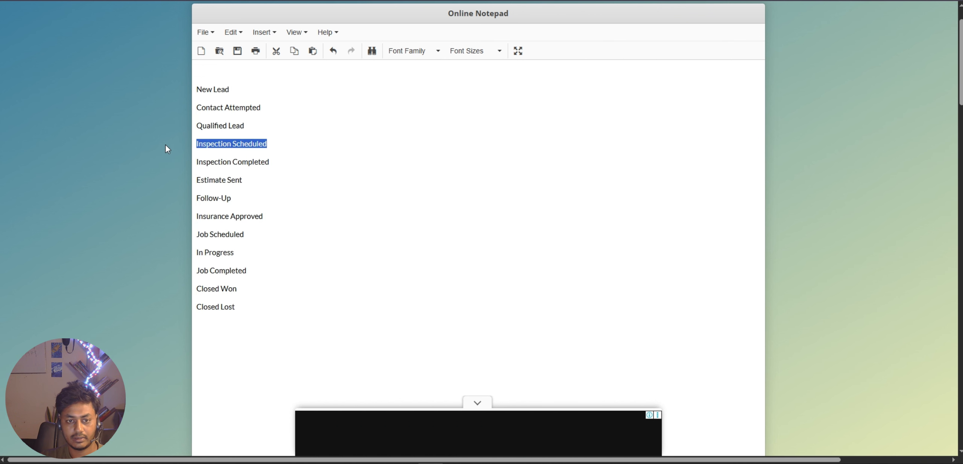
{"action": "key", "text": "ctrl+c"}
{"action": "key", "text": "ctrl+Tab"}
{"action": "left_click", "coordinate": [383, 258]}
{"action": "key", "text": "ctrl+a"}
{"action": "key", "text": "ctrl+v"}
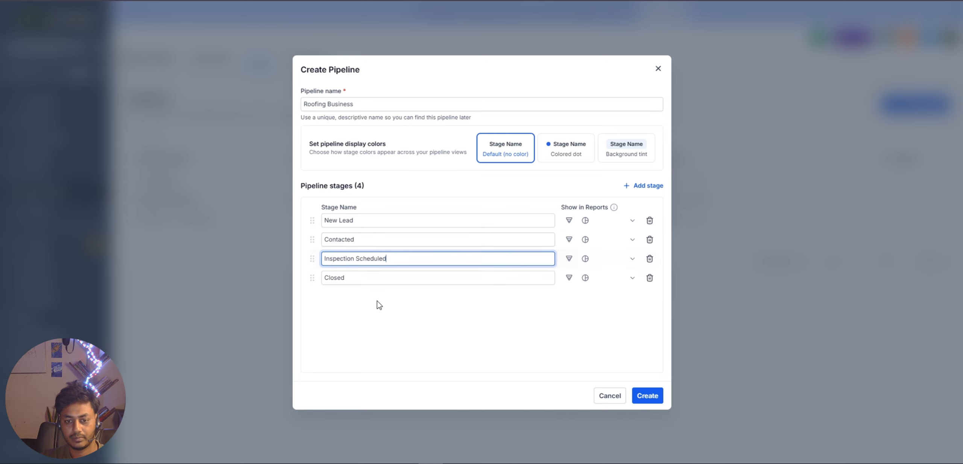
Replace the Closed stage name with Inspection Completed, copied from the Online Notepad list
{"action": "key", "text": "ctrl+Tab"}
{"action": "left_click_drag", "start_coordinate": [279, 162], "coordinate": [194, 165]}
{"action": "key", "text": "ctrl+c"}
{"action": "key", "text": "ctrl+Tab"}
{"action": "left_click", "coordinate": [399, 277]}
{"action": "key", "text": "ctrl+a"}
{"action": "key", "text": "ctrl+v"}
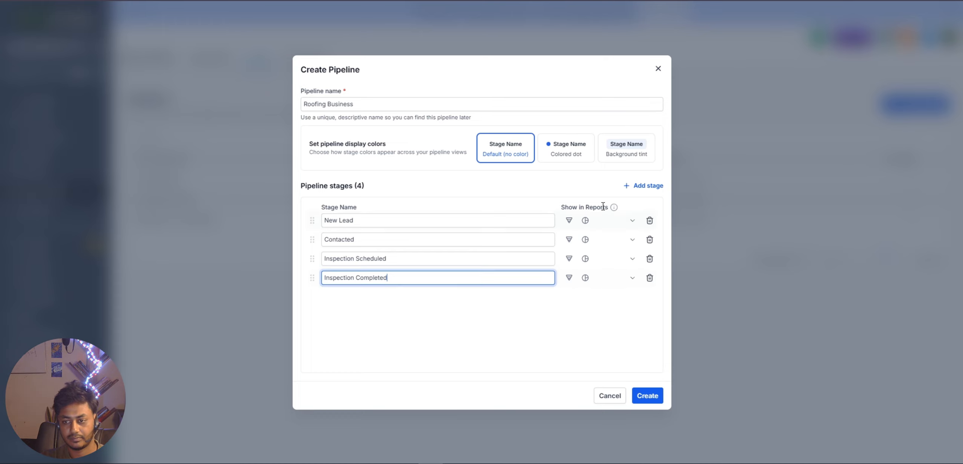
Add a fifth pipeline stage named Estimate Sent, copying the name from the Online Notepad list
{"action": "left_click", "coordinate": [643, 186]}
{"action": "key", "text": "ctrl+Tab"}
{"action": "left_click", "coordinate": [251, 179]}
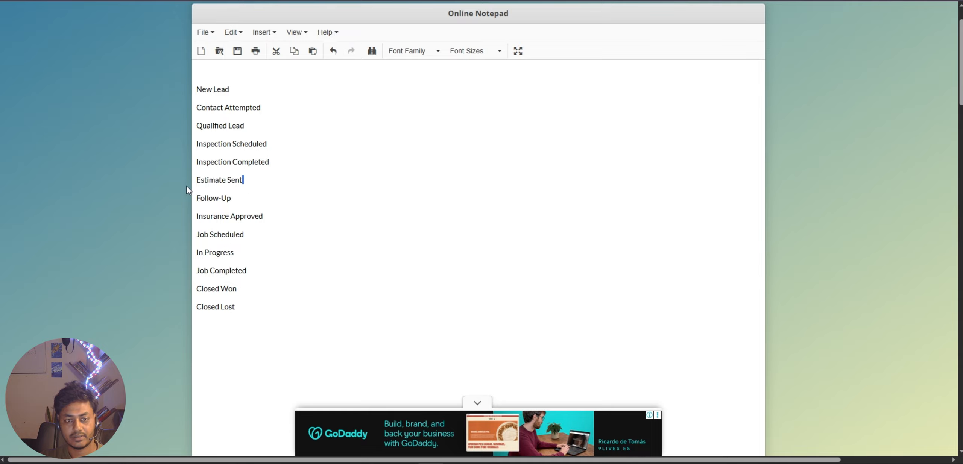
{"action": "key", "text": "shift+Home"}
{"action": "key", "text": "ctrl+c"}
{"action": "key", "text": "ctrl+Tab"}
{"action": "key", "text": "ctrl+v"}
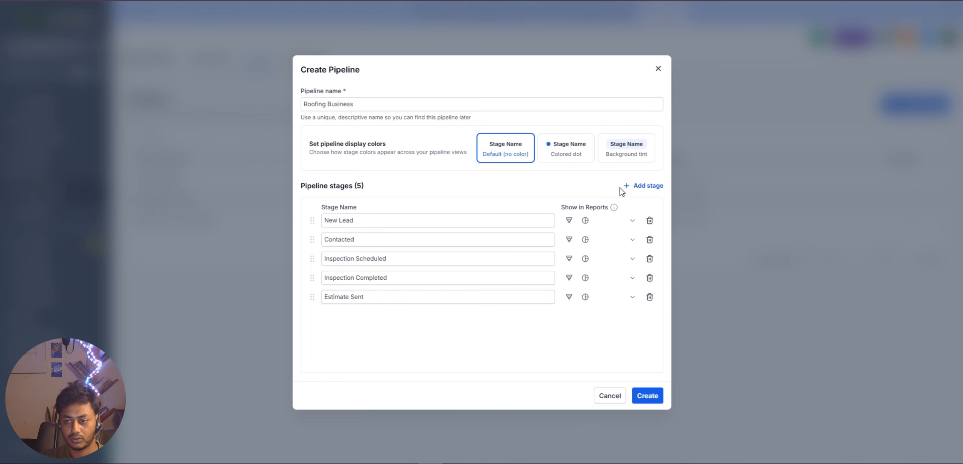
Add a Follow-Up stage after Estimate Sent, using the name from the Online Notepad list
{"action": "left_click", "coordinate": [622, 190]}
{"action": "key", "text": "ctrl+Tab"}
{"action": "key", "text": "ctrl+Tab"}
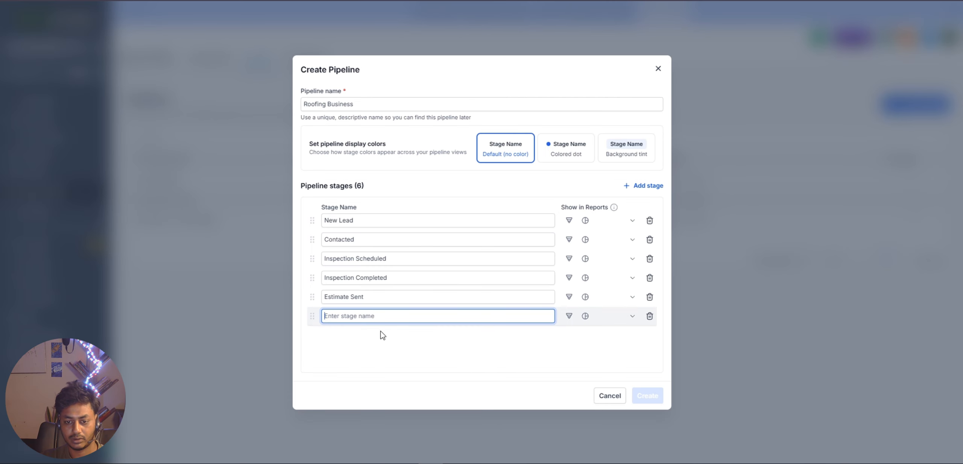
{"action": "key", "text": "ctrl+v"}
Add an Insurance Approved stage after Follow-Up, copying its name from the Online Notepad list
{"action": "left_click", "coordinate": [660, 187]}
{"action": "key", "text": "ctrl+Tab"}
{"action": "left_click", "coordinate": [278, 216]}
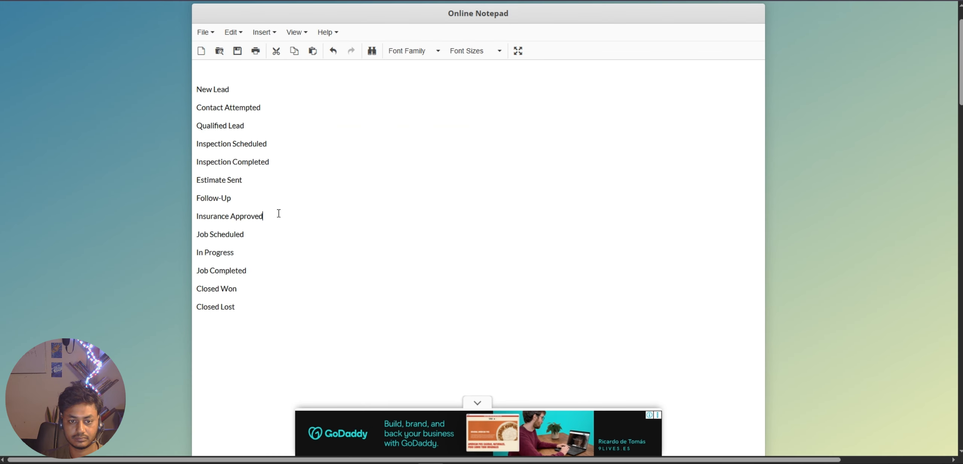
{"action": "key", "text": "shift+Home"}
{"action": "key", "text": "ctrl+c"}
{"action": "key", "text": "ctrl+Tab"}
{"action": "key", "text": "ctrl+v"}
Add a Job Scheduled stage after Insurance Approved, copying its name from the Online Notepad list
{"action": "left_click", "coordinate": [648, 185]}
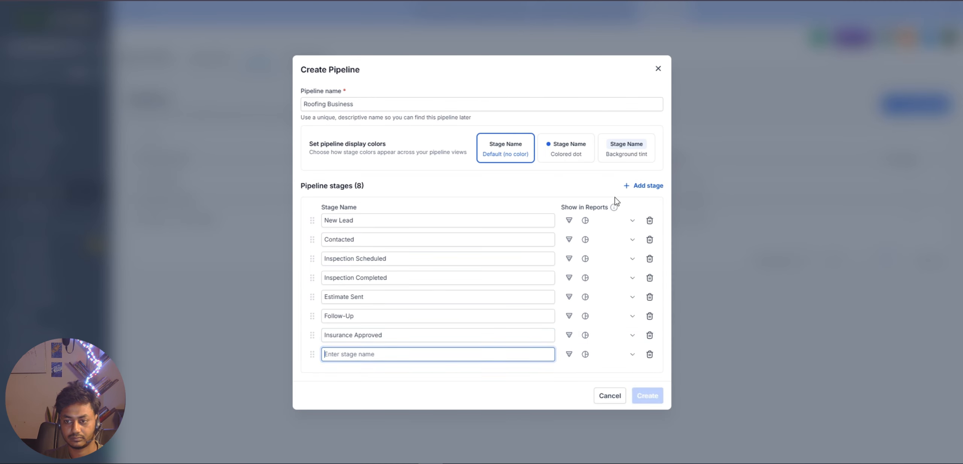
{"action": "key", "text": "ctrl+Tab"}
{"action": "left_click_drag", "start_coordinate": [255, 232], "coordinate": [169, 236]}
{"action": "key", "text": "ctrl+c"}
{"action": "key", "text": "ctrl+Tab"}
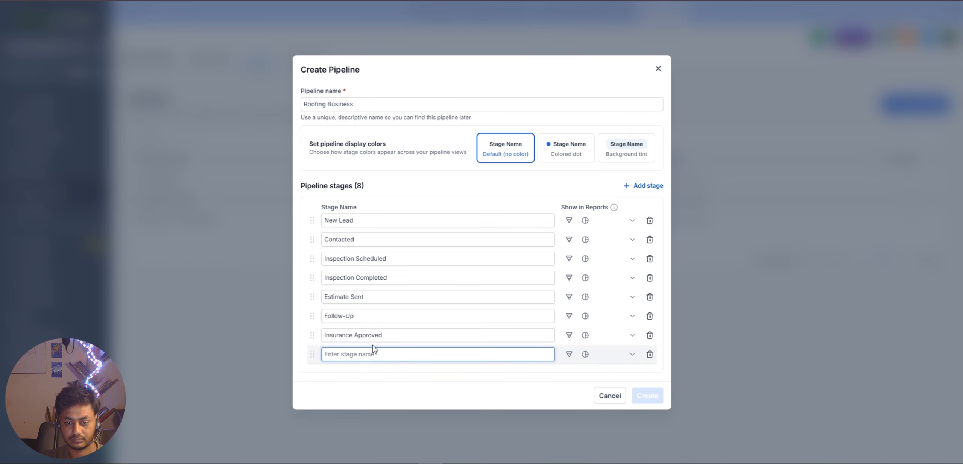
{"action": "key", "text": "ctrl+v"}
Add an In Progress stage after Job Scheduled, using the name from the Online Notepad list
{"action": "left_click", "coordinate": [644, 185]}
{"action": "key", "text": "ctrl+Tab"}
{"action": "key", "text": "ctrl+Tab"}
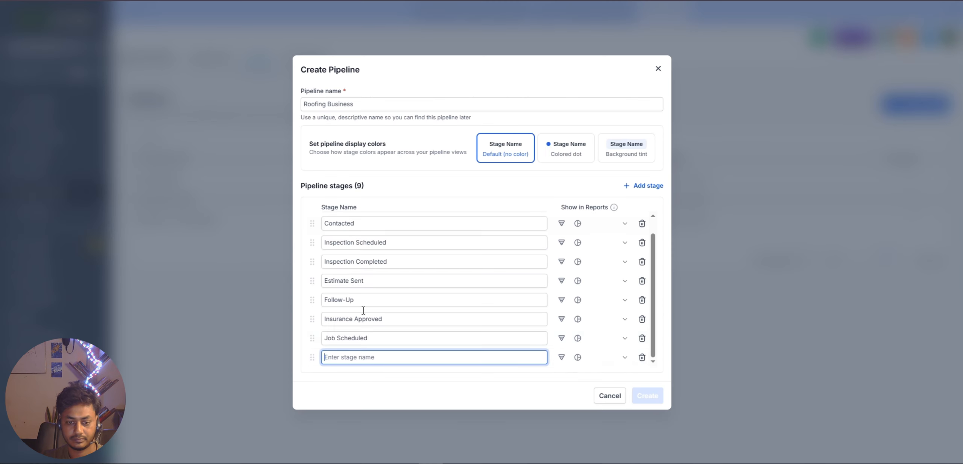
{"action": "key", "text": "ctrl+v"}
Add a Job Completed stage copied from the Online Notepad list, followed by one blank stage
{"action": "left_click", "coordinate": [644, 186]}
{"action": "key", "text": "ctrl+Tab"}
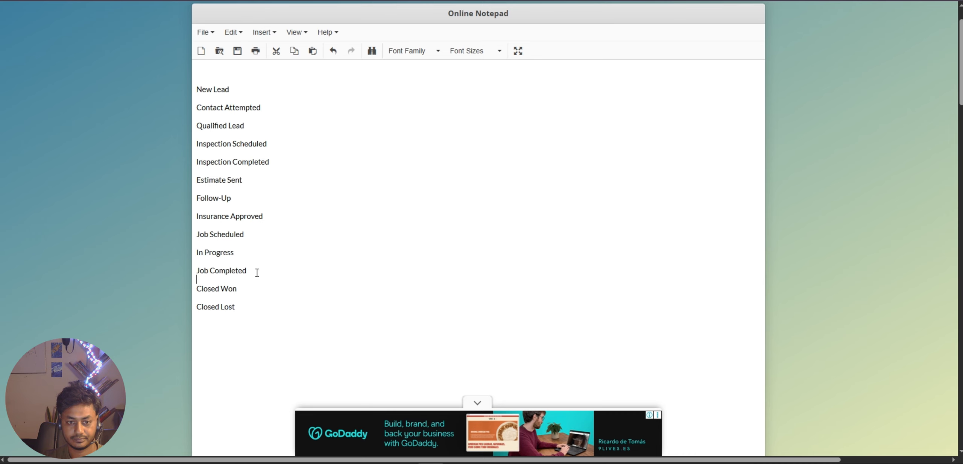
{"action": "left_click_drag", "start_coordinate": [257, 273], "coordinate": [195, 271]}
{"action": "key", "text": "ctrl+c"}
{"action": "key", "text": "ctrl+Tab"}
{"action": "key", "text": "ctrl+v"}
{"action": "left_click", "coordinate": [644, 185]}
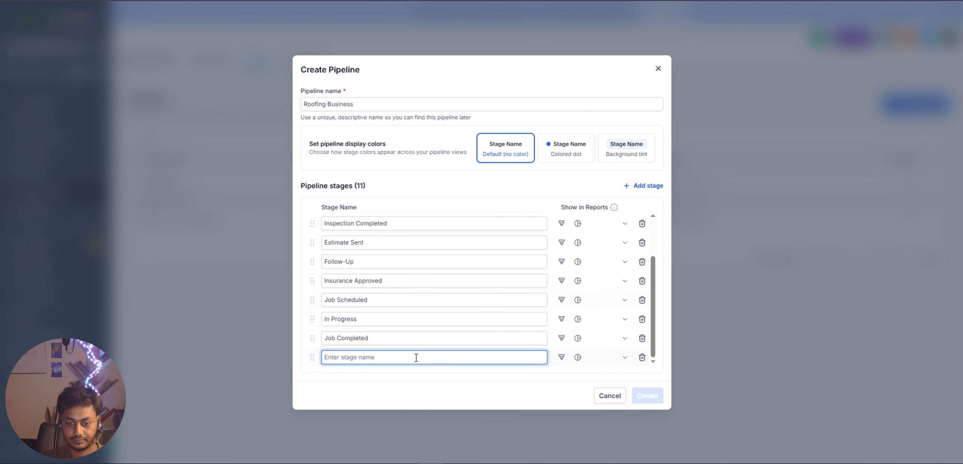
{"action": "type", "text": "Final"}
{"action": "key", "text": "BackSpace"}
{"action": "key", "text": "BackSpace"}
{"action": "key", "text": "BackSpace"}
{"action": "key", "text": "BackSpace"}
{"action": "key", "text": "BackSpace"}
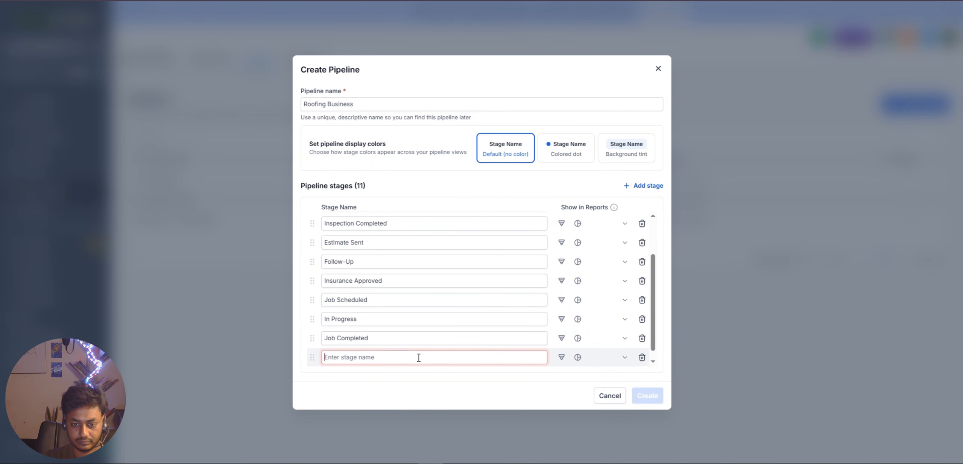
Name the blank last stage Closed Won, copying the name from the Online Notepad list
{"action": "key", "text": "ctrl+Tab"}
{"action": "left_click_drag", "start_coordinate": [198, 281], "coordinate": [131, 301]}
{"action": "key", "text": "ctrl+c"}
{"action": "key", "text": "ctrl+Tab"}
{"action": "key", "text": "ctrl+v"}
Add a final Closed Lost stage copied from the Online Notepad list and create the pipeline
{"action": "left_click", "coordinate": [643, 186]}
{"action": "key", "text": "ctrl+Tab"}
{"action": "key", "text": "ctrl+c"}
{"action": "key", "text": "ctrl+Tab"}
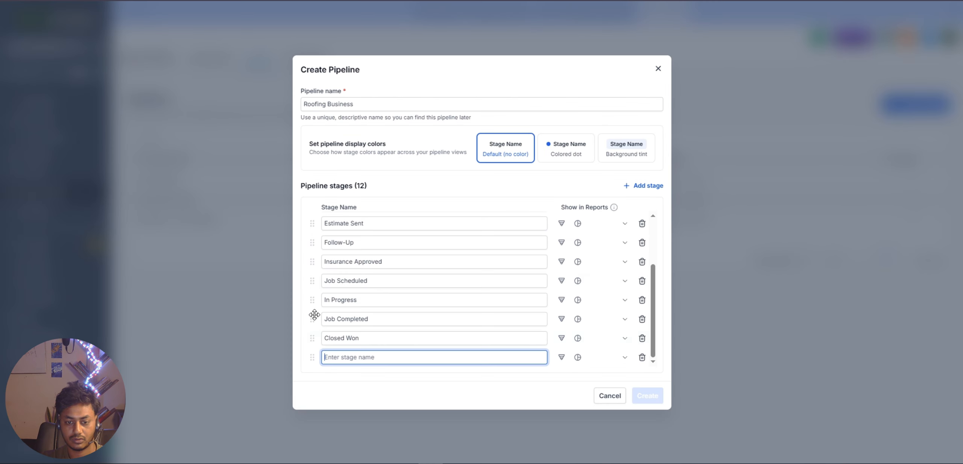
{"action": "key", "text": "ctrl+v"}
{"action": "left_click", "coordinate": [648, 394]}
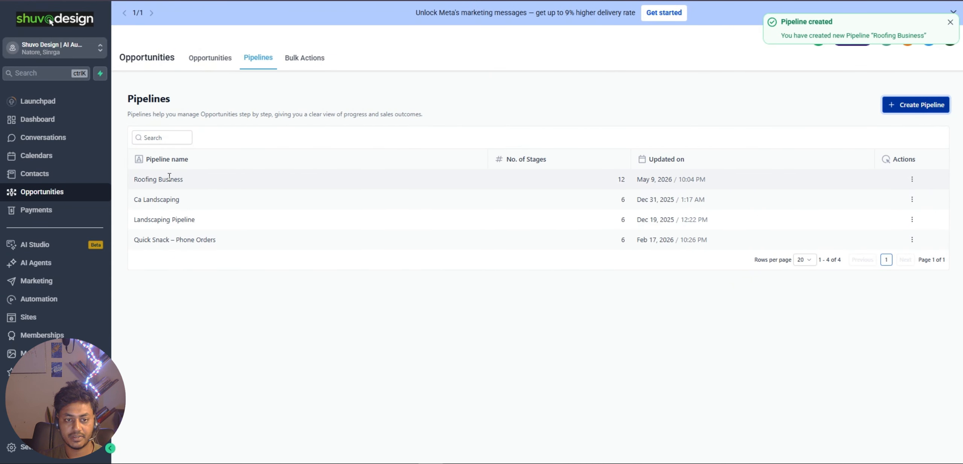
Open the opportunities board and select the Roofing Business pipeline
{"action": "left_click", "coordinate": [211, 60]}
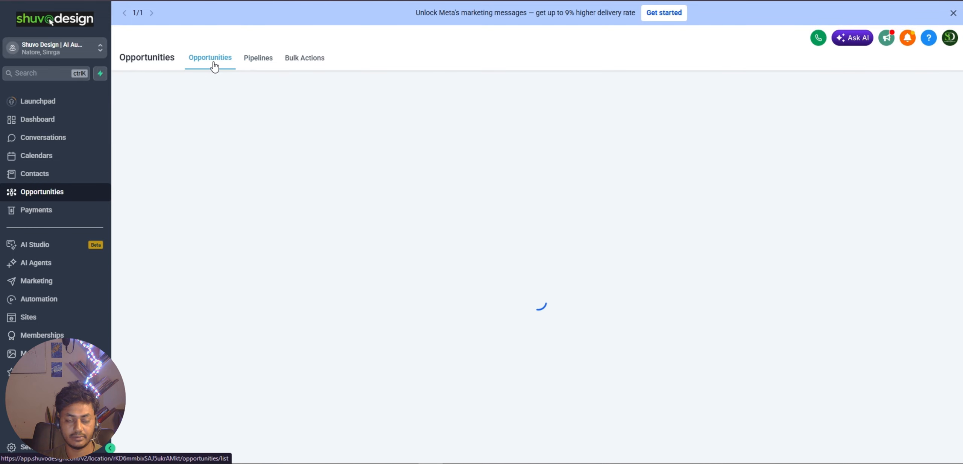
{"action": "left_click", "coordinate": [163, 92]}
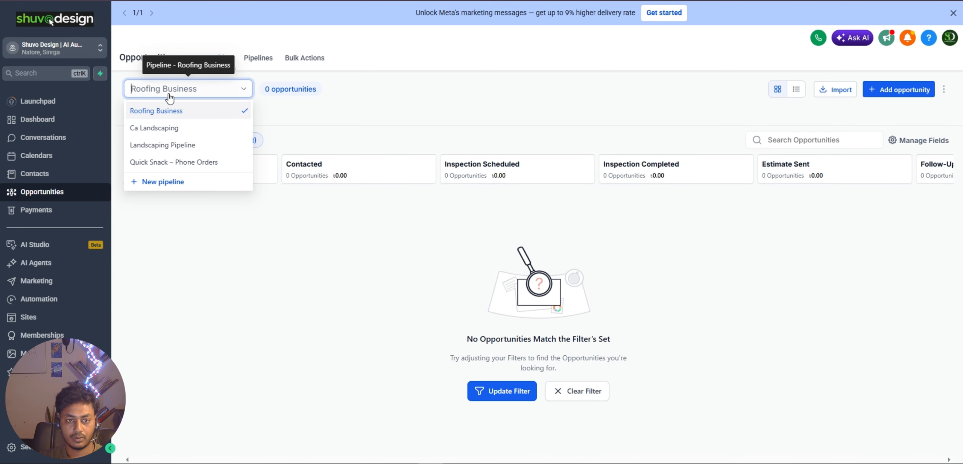
{"action": "left_click", "coordinate": [204, 113]}
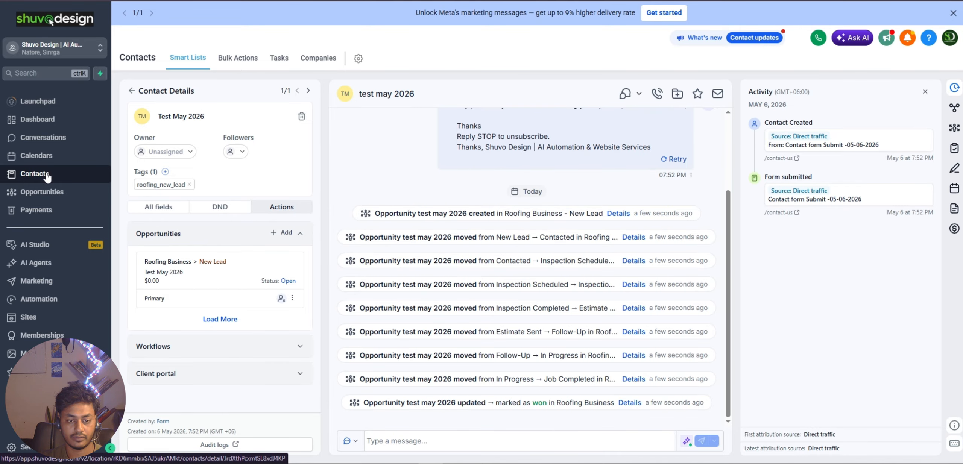
Open the test may 2026 contact from the contacts list and create an opportunity in Roofing Business at the New Lead stage
{"action": "left_click", "coordinate": [131, 92]}
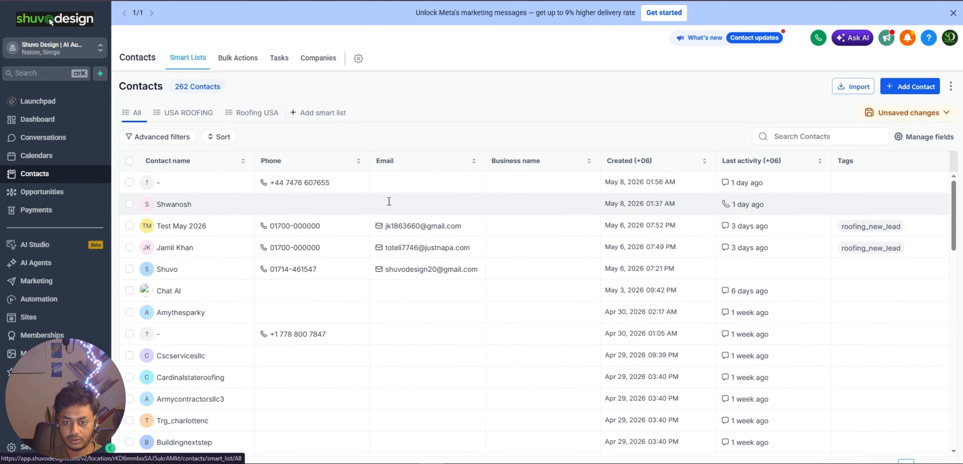
{"action": "left_click", "coordinate": [190, 226]}
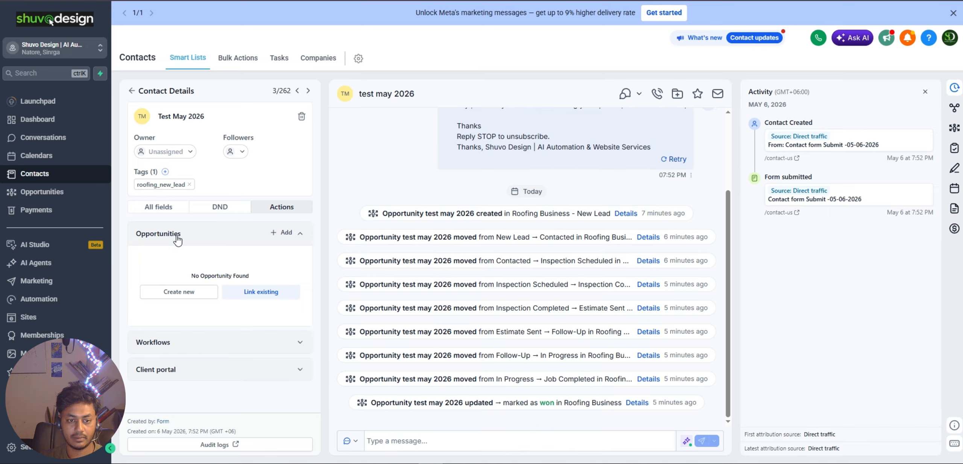
{"action": "left_click", "coordinate": [211, 292]}
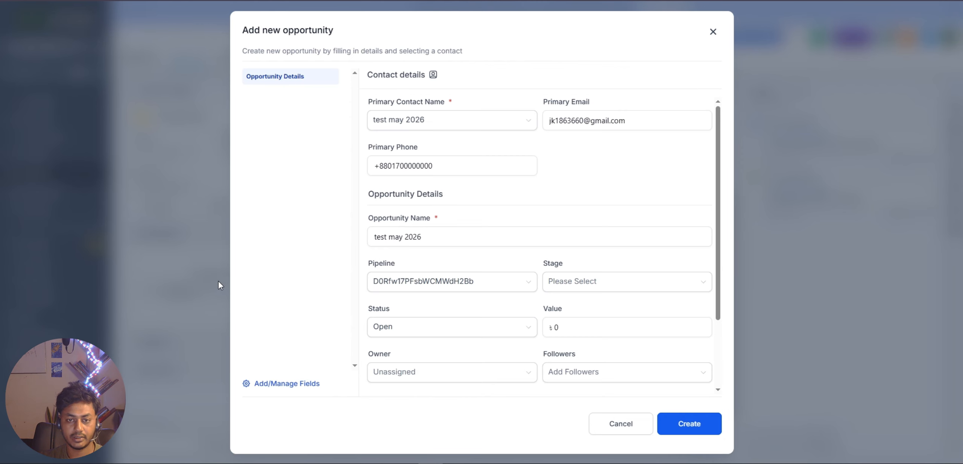
{"action": "scroll", "coordinate": [510, 271], "scroll_direction": "down", "scroll_amount": 1}
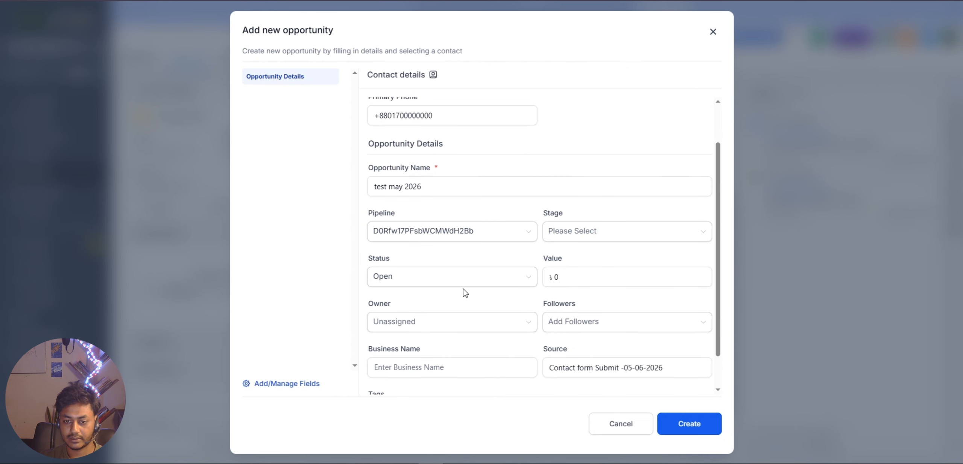
{"action": "scroll", "coordinate": [609, 256], "scroll_direction": "down", "scroll_amount": 1}
{"action": "left_click", "coordinate": [598, 191]}
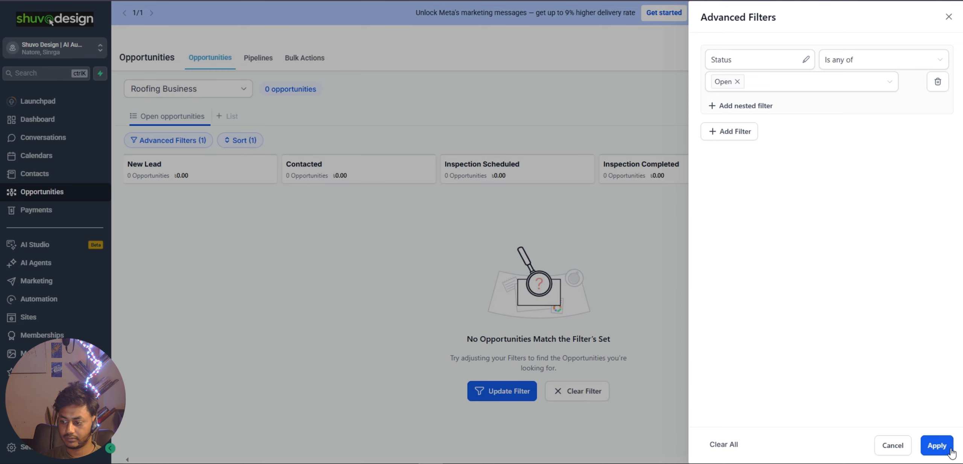
Apply the opportunities filter where Status is any of Open
{"action": "left_click", "coordinate": [936, 446]}
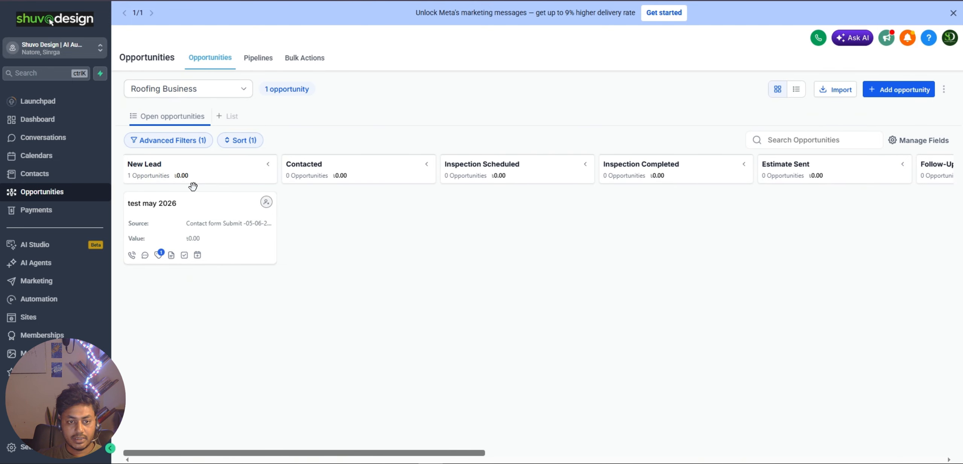
{"action": "left_click", "coordinate": [173, 217]}
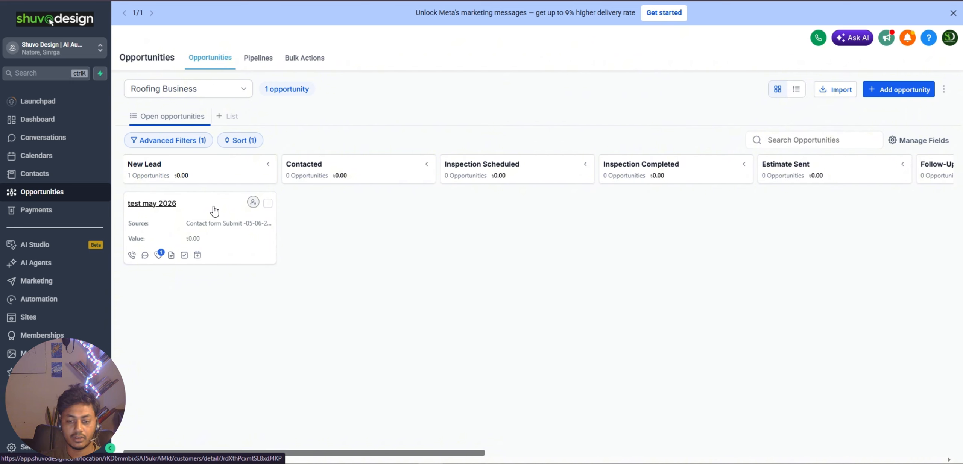
Move the test may 2026 opportunity from New Lead through Contacted, Inspection Scheduled and Inspection Completed to Estimate Sent
{"action": "left_click_drag", "start_coordinate": [214, 211], "coordinate": [341, 210]}
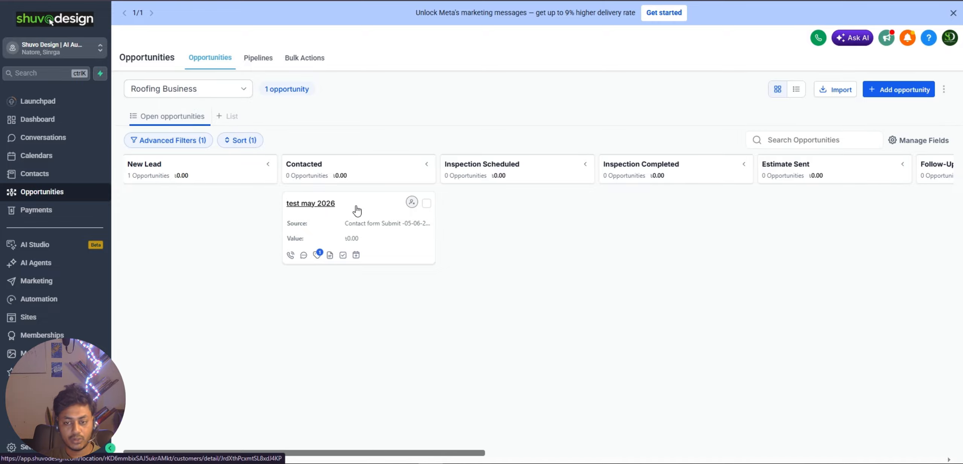
{"action": "left_click_drag", "start_coordinate": [360, 207], "coordinate": [526, 198]}
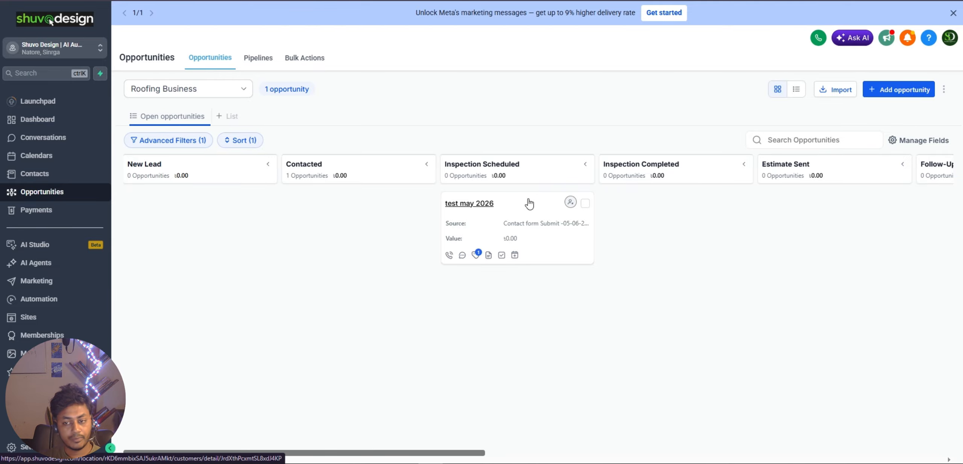
{"action": "left_click_drag", "start_coordinate": [533, 205], "coordinate": [703, 324]}
{"action": "left_click_drag", "start_coordinate": [321, 453], "coordinate": [469, 459]}
{"action": "left_click_drag", "start_coordinate": [184, 205], "coordinate": [495, 200]}
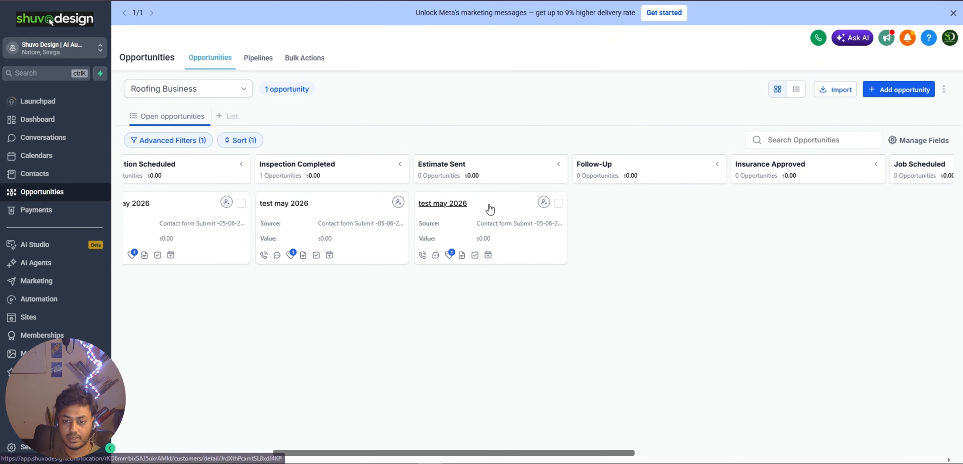
Move the test may 2026 opportunity from Estimate Sent through Follow-Up, Job Scheduled, In Progress and Job Completed to Closed Won
{"action": "left_click_drag", "start_coordinate": [499, 213], "coordinate": [634, 207]}
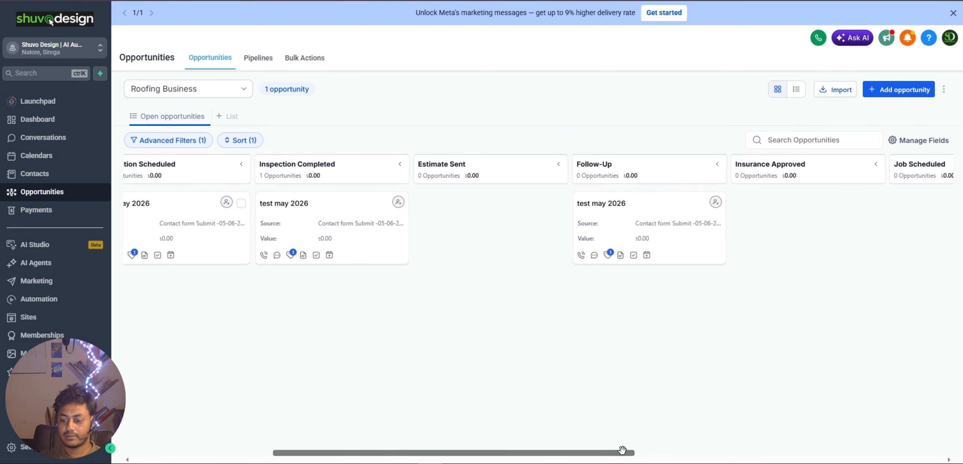
{"action": "left_click_drag", "start_coordinate": [621, 451], "coordinate": [769, 451]}
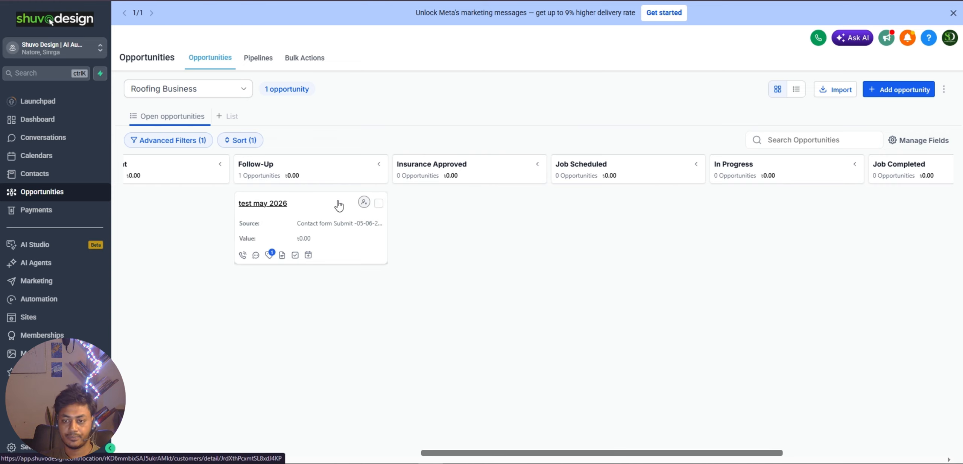
{"action": "left_click_drag", "start_coordinate": [339, 201], "coordinate": [643, 192]}
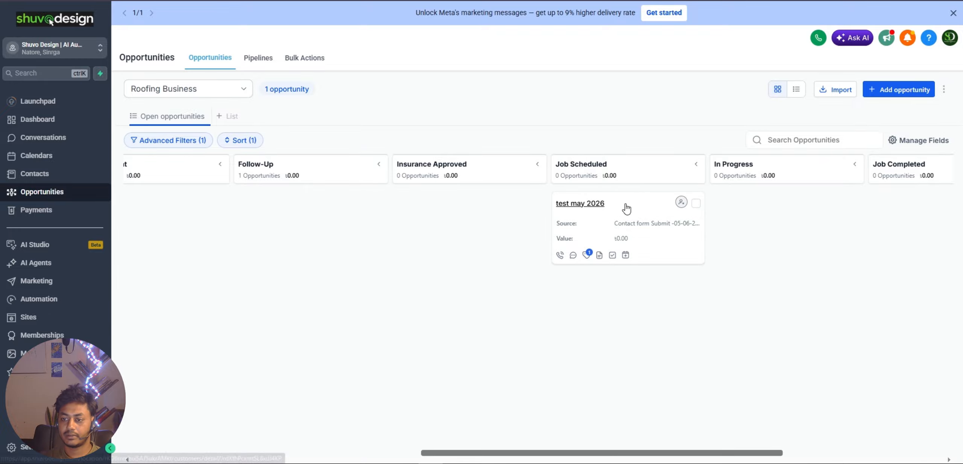
{"action": "left_click_drag", "start_coordinate": [626, 209], "coordinate": [778, 206]}
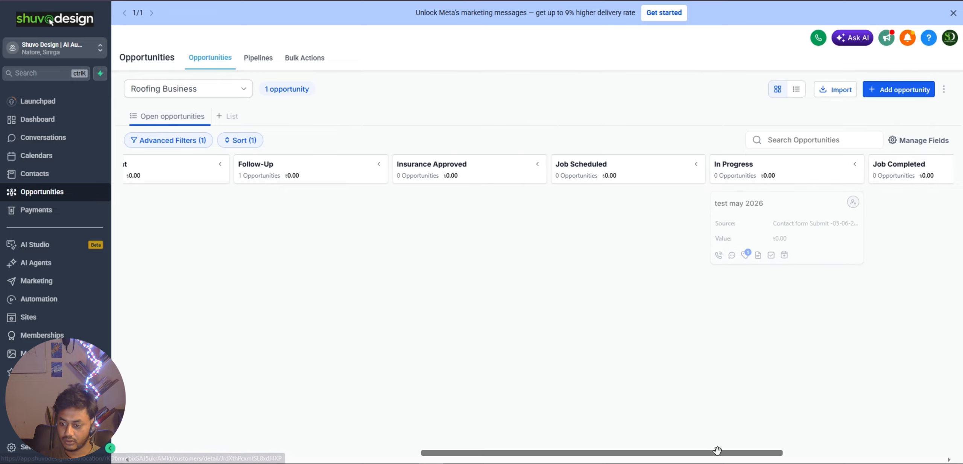
{"action": "left_click_drag", "start_coordinate": [709, 453], "coordinate": [833, 445]}
{"action": "left_click_drag", "start_coordinate": [405, 204], "coordinate": [806, 428]}
Change the opportunities filter from Open to Won so that it shows opportunities whose Status is any of Won
{"action": "left_click_drag", "start_coordinate": [692, 454], "coordinate": [200, 430]}
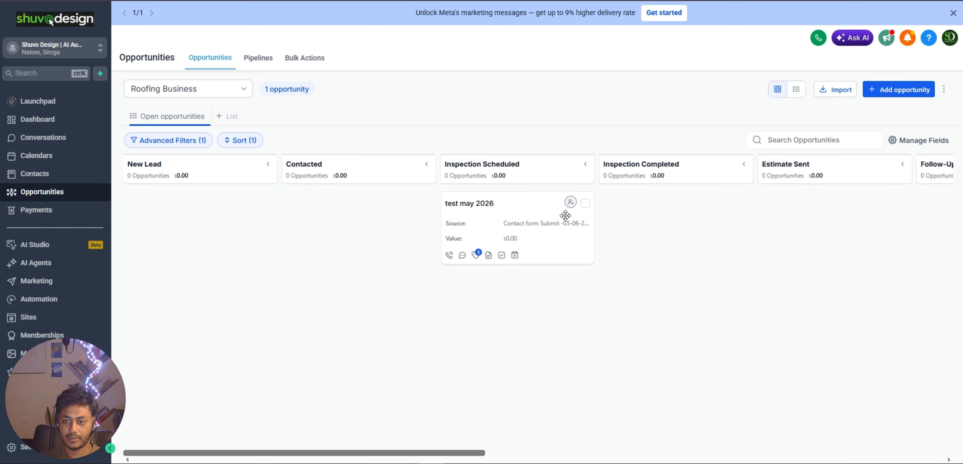
{"action": "left_click_drag", "start_coordinate": [273, 453], "coordinate": [621, 449]}
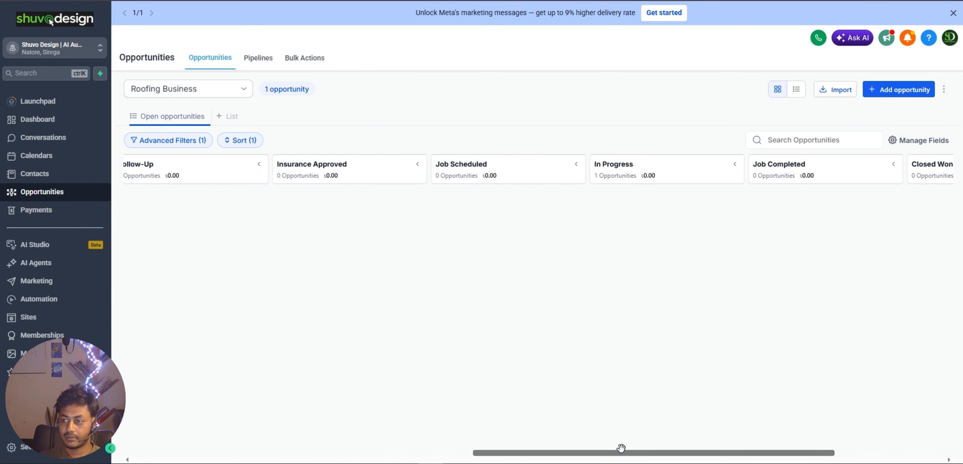
{"action": "left_click", "coordinate": [167, 140]}
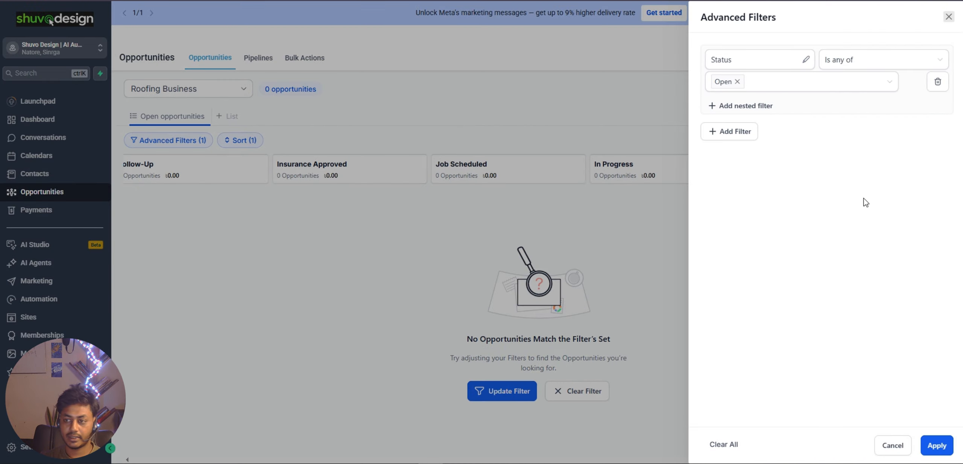
{"action": "left_click", "coordinate": [737, 81]}
{"action": "left_click", "coordinate": [748, 82]}
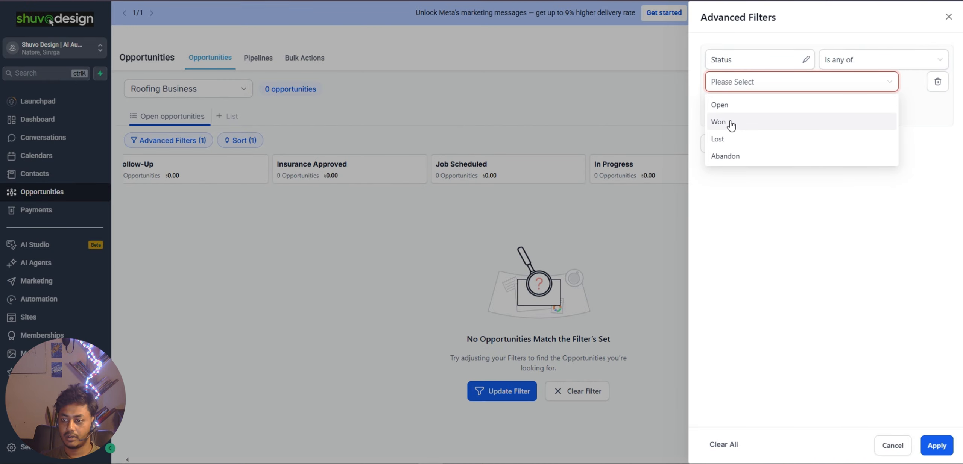
{"action": "left_click", "coordinate": [731, 124]}
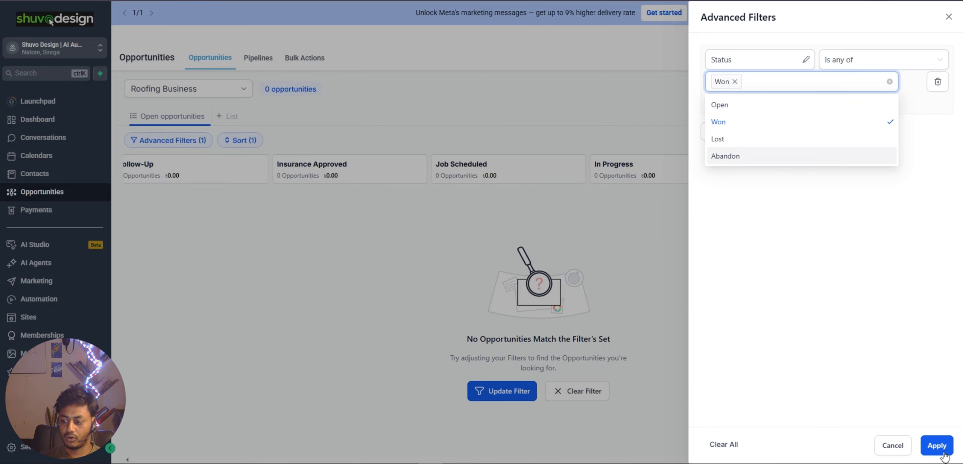
{"action": "left_click", "coordinate": [935, 444]}
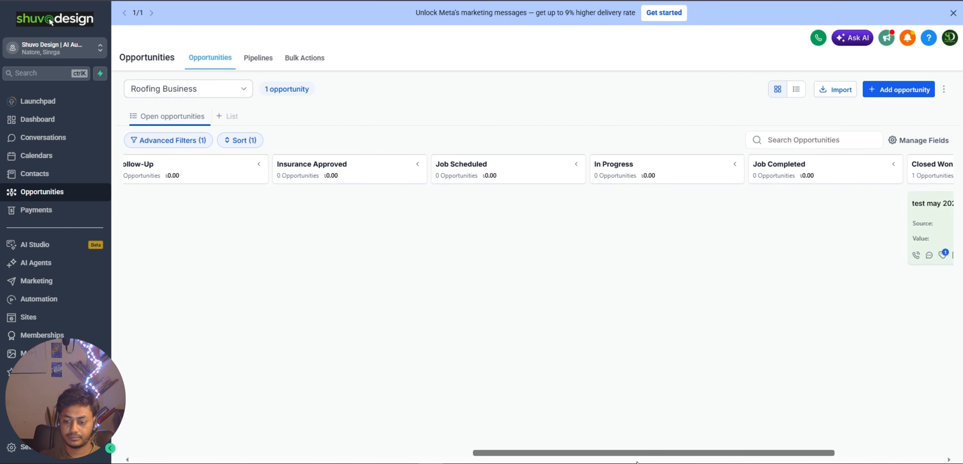
{"action": "left_click_drag", "start_coordinate": [699, 454], "coordinate": [810, 455]}
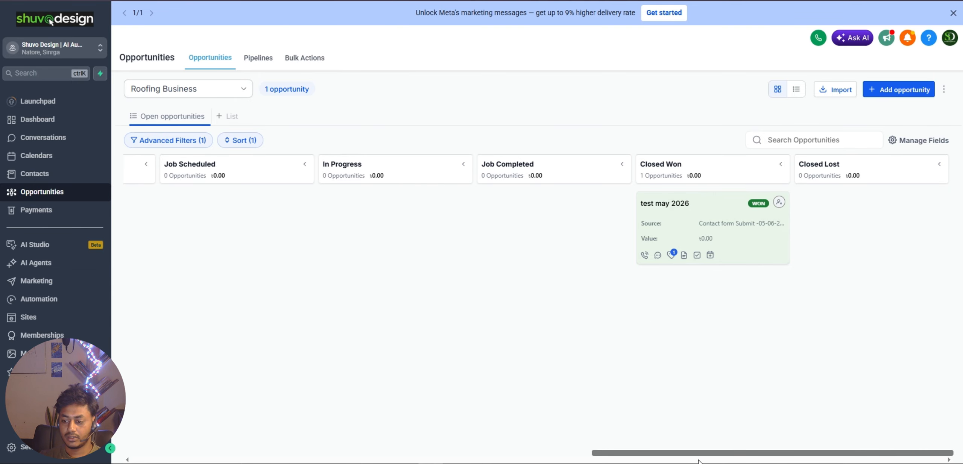
{"action": "left_click_drag", "start_coordinate": [707, 454], "coordinate": [161, 411]}
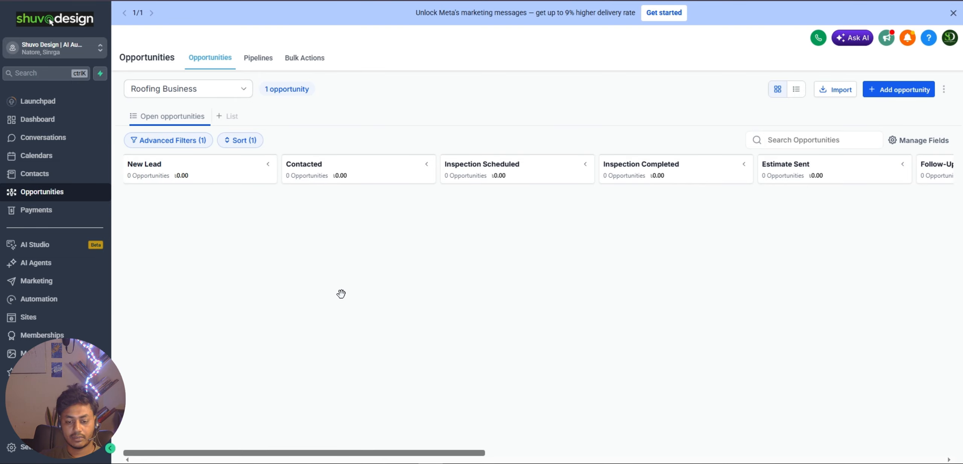
{"action": "left_click_drag", "start_coordinate": [322, 454], "coordinate": [802, 458]}
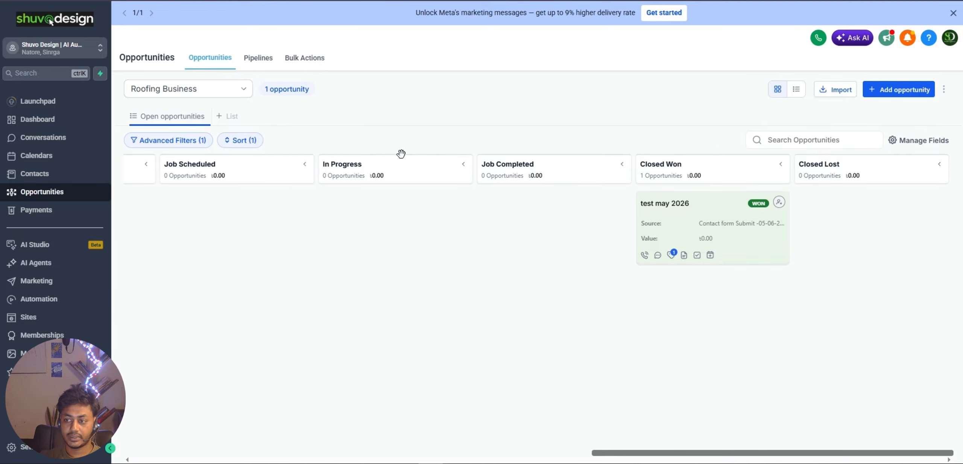
Review the logged stage moves in the test may 2026 contact's conversation history and return to the opportunities board
{"action": "left_click", "coordinate": [121, 0]}
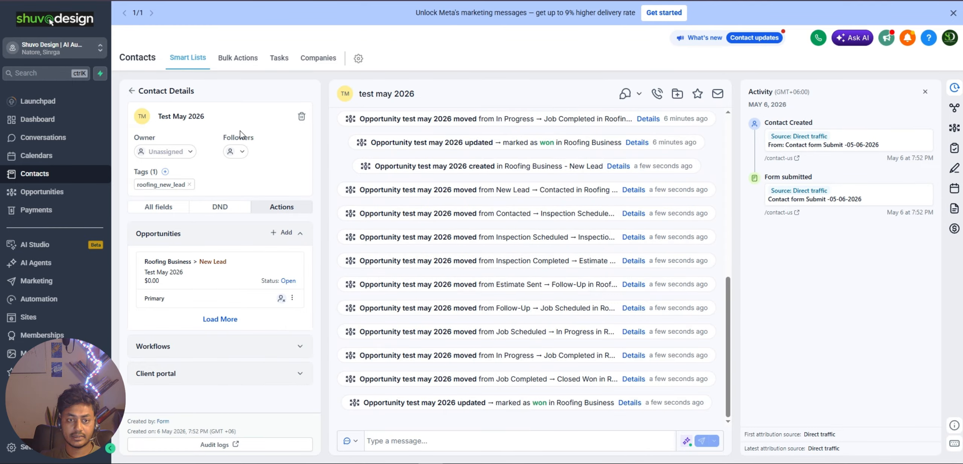
{"action": "left_click", "coordinate": [289, 1]}
{"action": "left_click", "coordinate": [120, 0]}
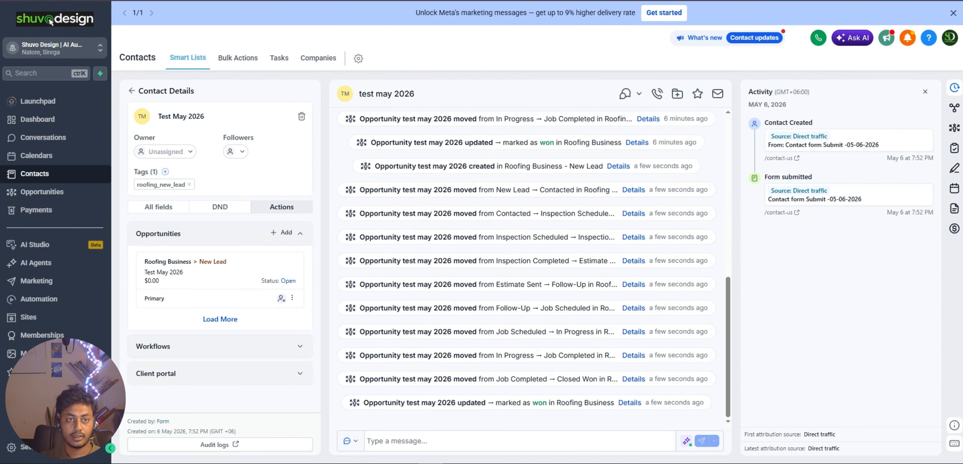
{"action": "scroll", "coordinate": [673, 384], "scroll_direction": "up", "scroll_amount": 3}
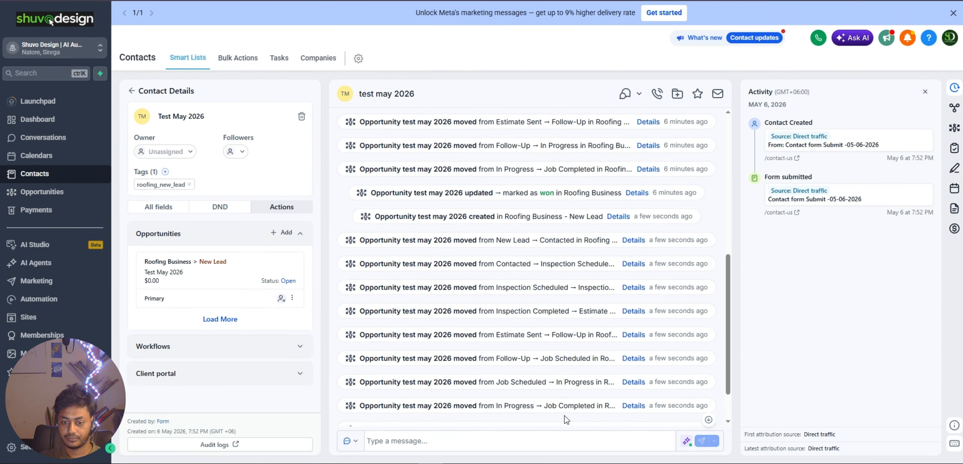
{"action": "scroll", "coordinate": [529, 277], "scroll_direction": "down", "scroll_amount": 3}
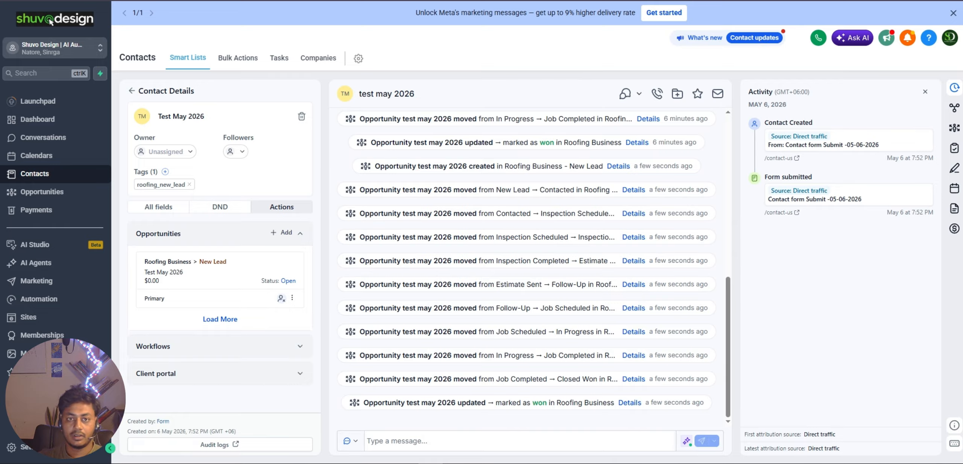
{"action": "key", "text": "ctrl+Tab"}
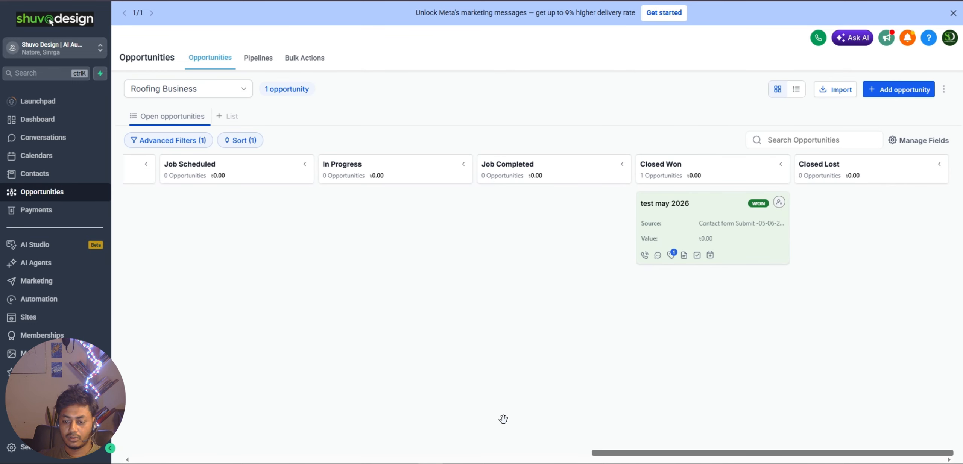